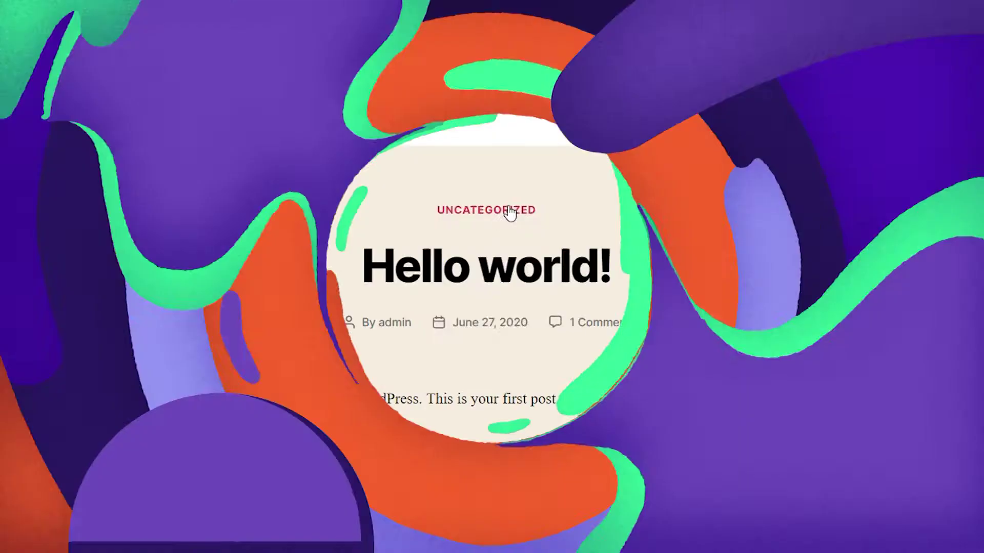
{"action": "scroll", "coordinate": [91, 273], "scroll_direction": "down", "scroll_amount": 1}
{"action": "scroll", "coordinate": [93, 274], "scroll_direction": "up", "scroll_amount": 1}
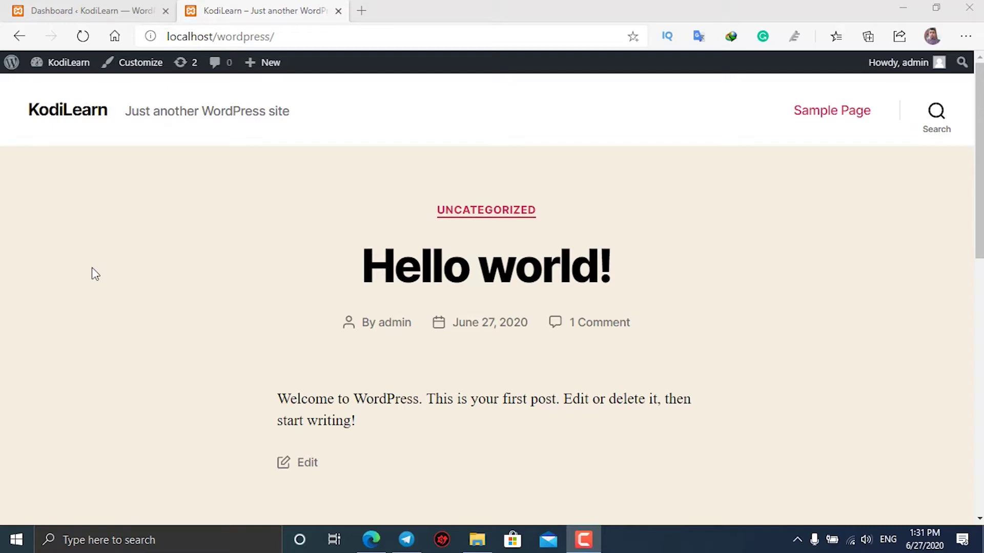
Go to the site's admin dashboard and open the page for adding new plugins.
{"action": "left_click", "coordinate": [114, 7]}
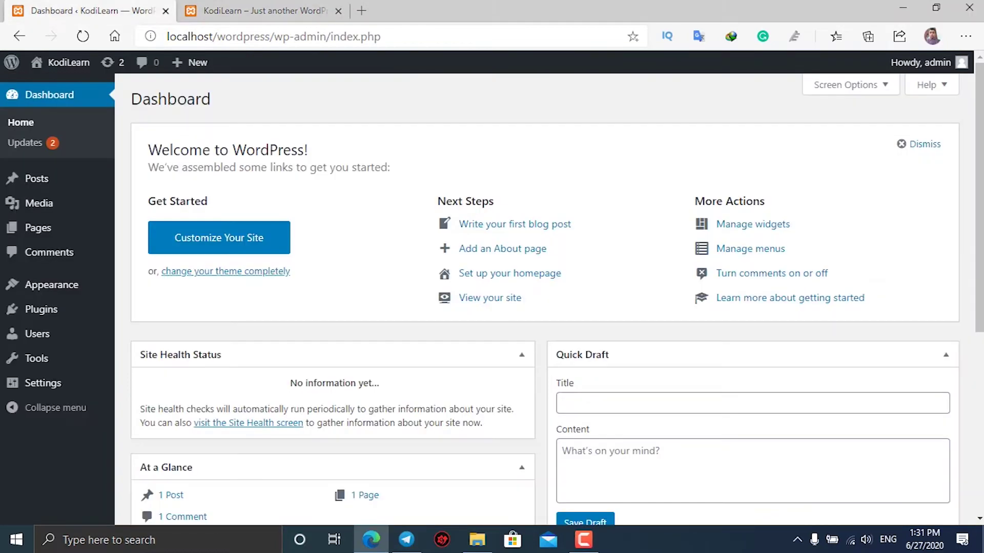
{"action": "left_click", "coordinate": [49, 316]}
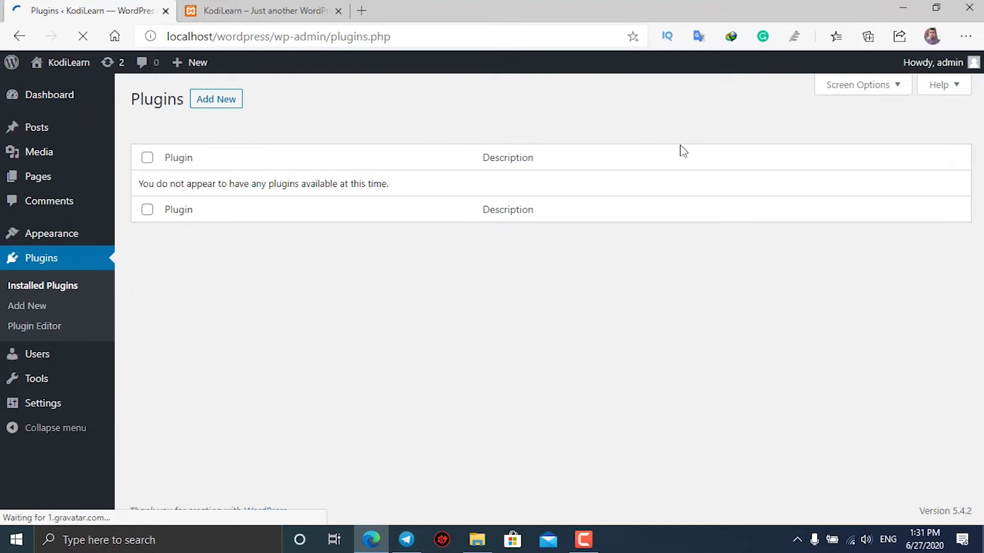
{"action": "left_click", "coordinate": [225, 105]}
Look over the public front page of the site, from the Hello world! post down to the footer widgets.
{"action": "left_click", "coordinate": [270, 10]}
{"action": "scroll", "coordinate": [477, 281], "scroll_direction": "down", "scroll_amount": 10}
{"action": "scroll", "coordinate": [345, 347], "scroll_direction": "up", "scroll_amount": 12}
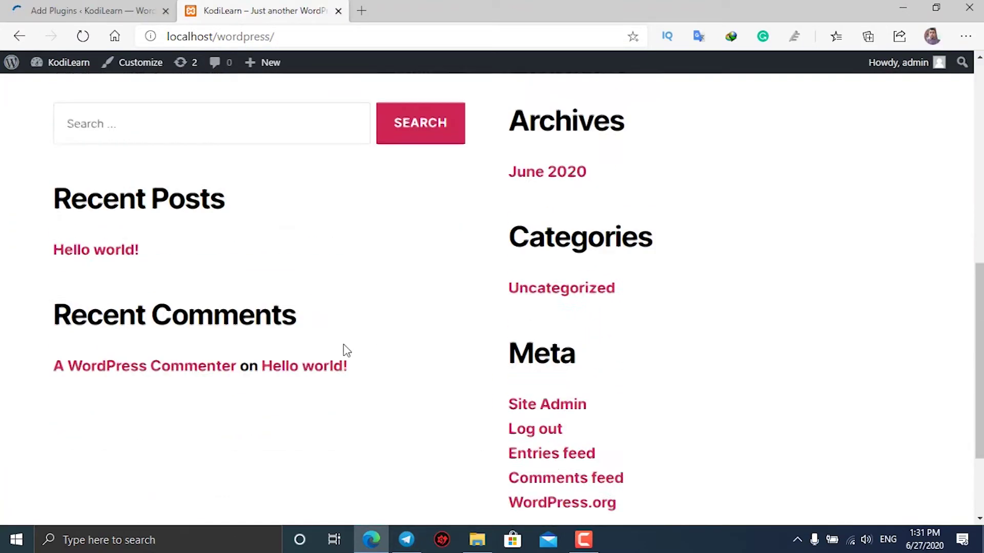
{"action": "left_click_drag", "start_coordinate": [177, 200], "coordinate": [644, 379]}
{"action": "left_click", "coordinate": [849, 378]}
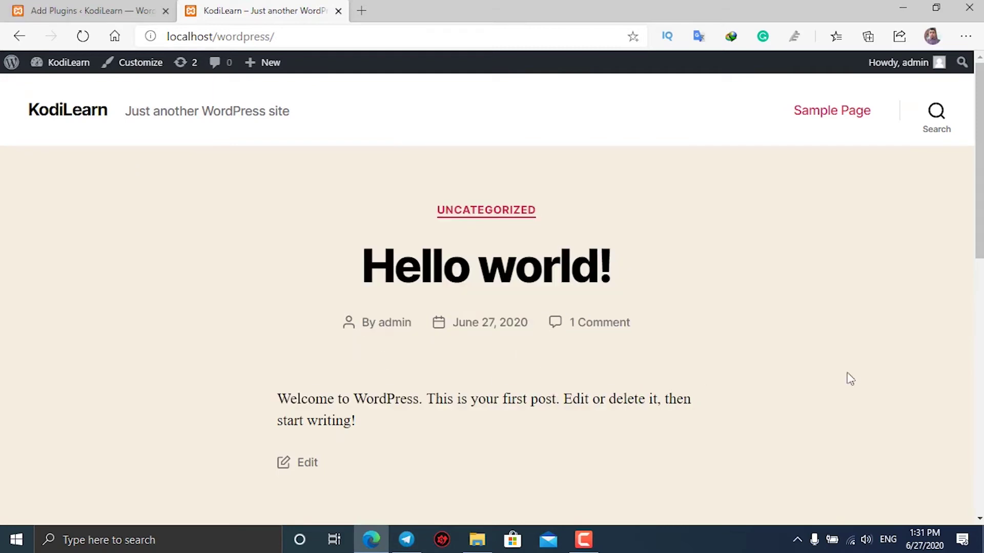
{"action": "scroll", "coordinate": [11, 406], "scroll_direction": "down", "scroll_amount": 10}
{"action": "scroll", "coordinate": [105, 149], "scroll_direction": "up", "scroll_amount": 10}
{"action": "left_click_drag", "start_coordinate": [177, 200], "coordinate": [753, 428]}
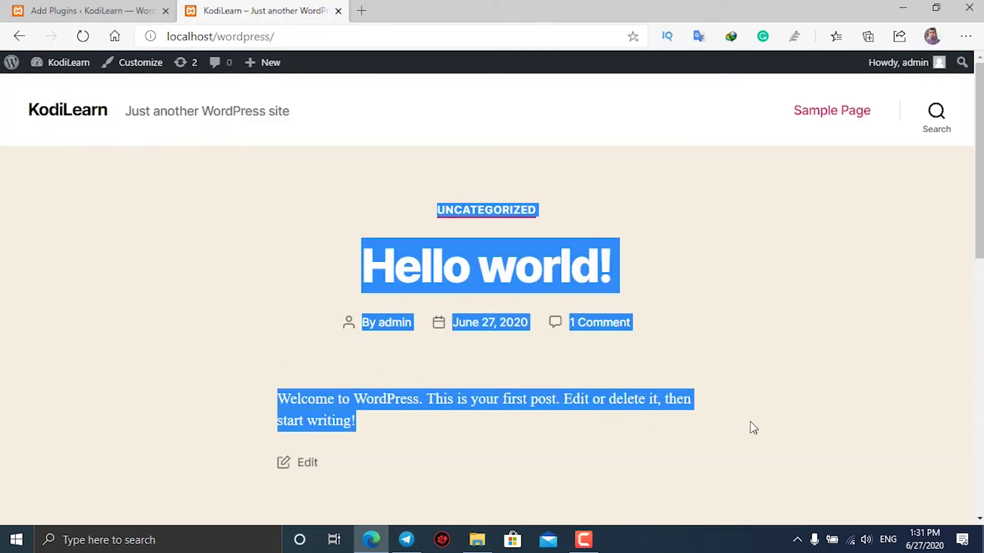
{"action": "left_click", "coordinate": [495, 447]}
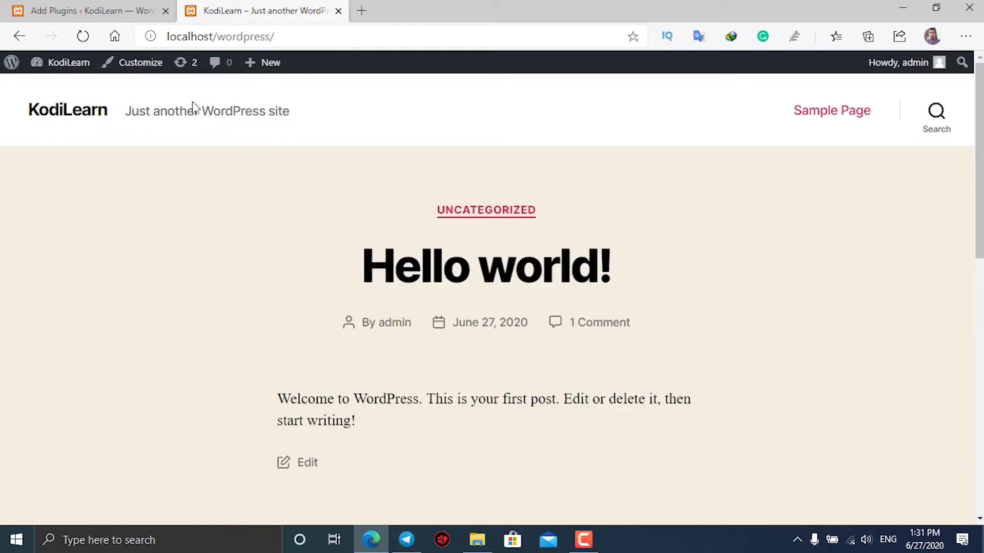
Return to the Add Plugins page and search the plugin directory for "cache".
{"action": "left_click", "coordinate": [128, 14]}
{"action": "left_click", "coordinate": [779, 139]}
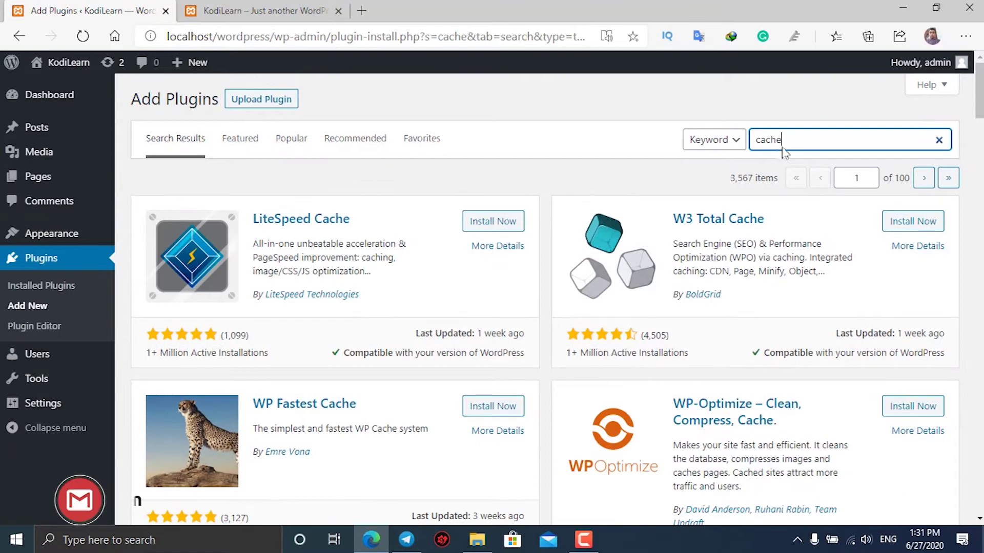
{"action": "double_click", "coordinate": [782, 140]}
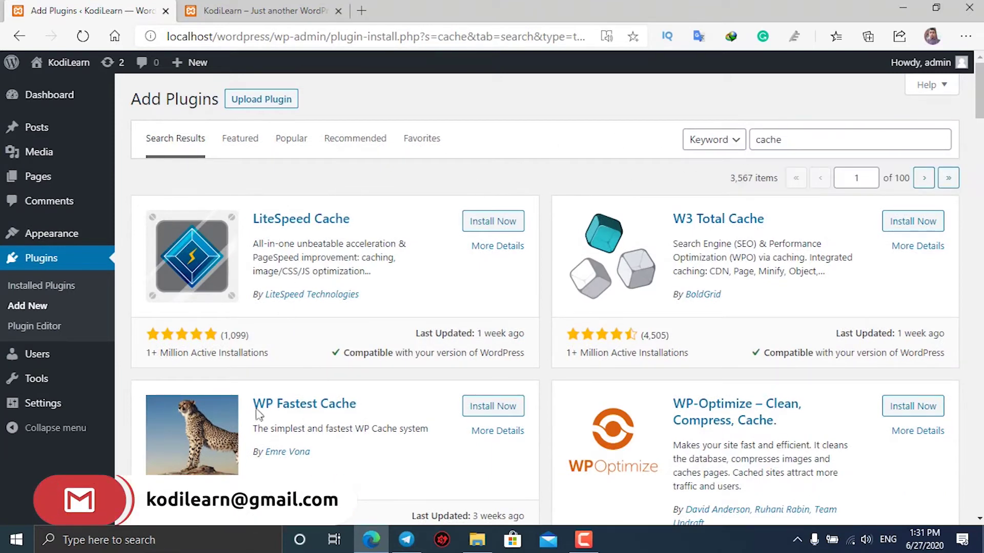
Examine the WP Fastest Cache entry in the results, including its name, author, rating and number of installations.
{"action": "scroll", "coordinate": [305, 210], "scroll_direction": "down", "scroll_amount": 4}
{"action": "left_click_drag", "start_coordinate": [361, 191], "coordinate": [259, 202]}
{"action": "left_click", "coordinate": [326, 243]}
{"action": "left_click_drag", "start_coordinate": [321, 245], "coordinate": [279, 251]}
{"action": "left_click", "coordinate": [246, 302]}
{"action": "left_click_drag", "start_coordinate": [148, 322], "coordinate": [296, 329]}
{"action": "left_click", "coordinate": [296, 330]}
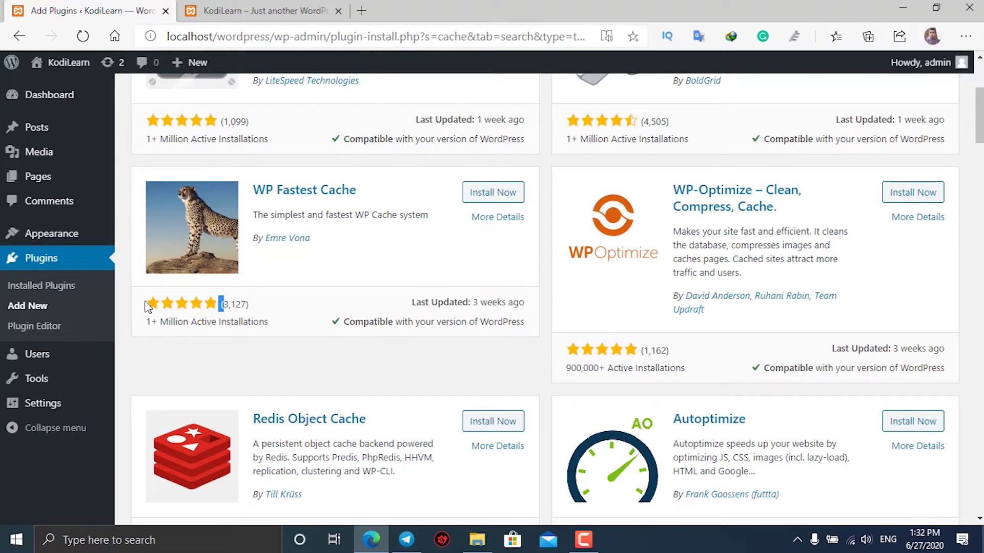
{"action": "left_click_drag", "start_coordinate": [288, 307], "coordinate": [221, 305]}
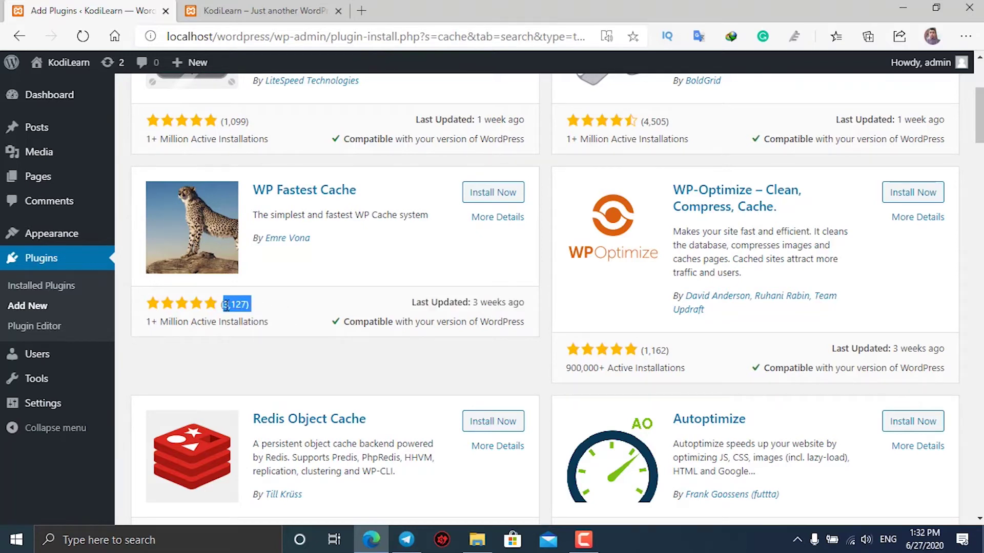
{"action": "left_click", "coordinate": [302, 306]}
Install the WP Fastest Cache plugin and check its rating and last update meanwhile.
{"action": "left_click", "coordinate": [479, 197]}
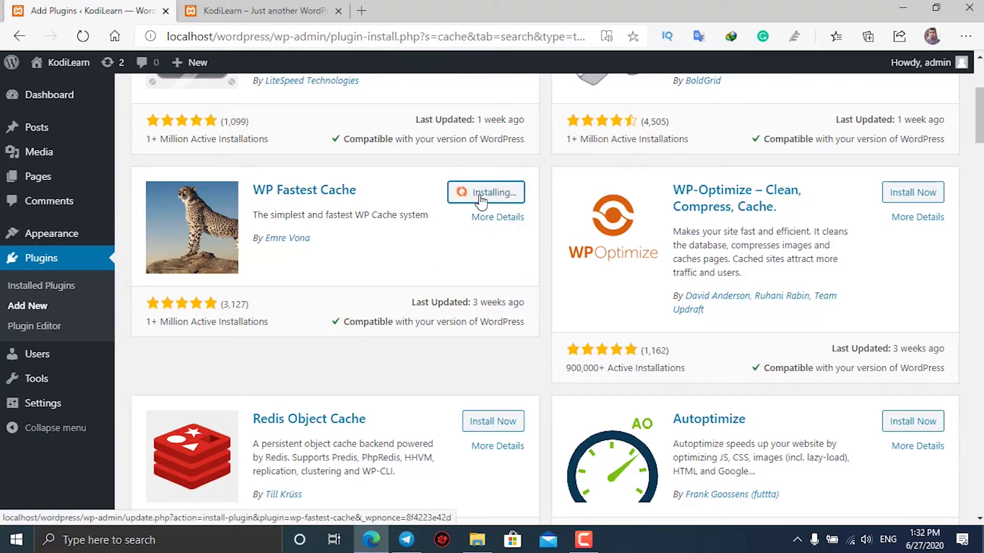
{"action": "left_click_drag", "start_coordinate": [292, 306], "coordinate": [220, 306]}
{"action": "triple_click", "coordinate": [482, 302]}
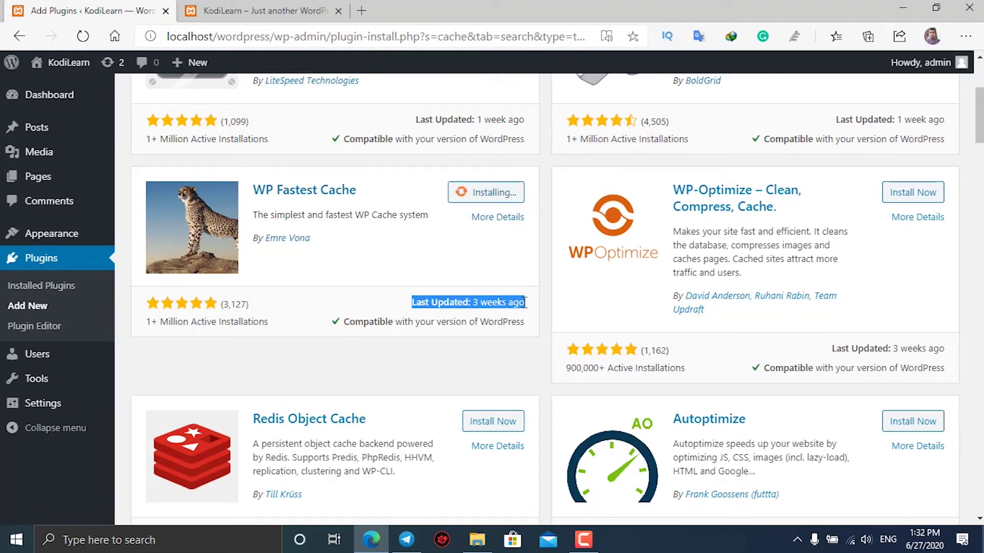
{"action": "left_click", "coordinate": [525, 302]}
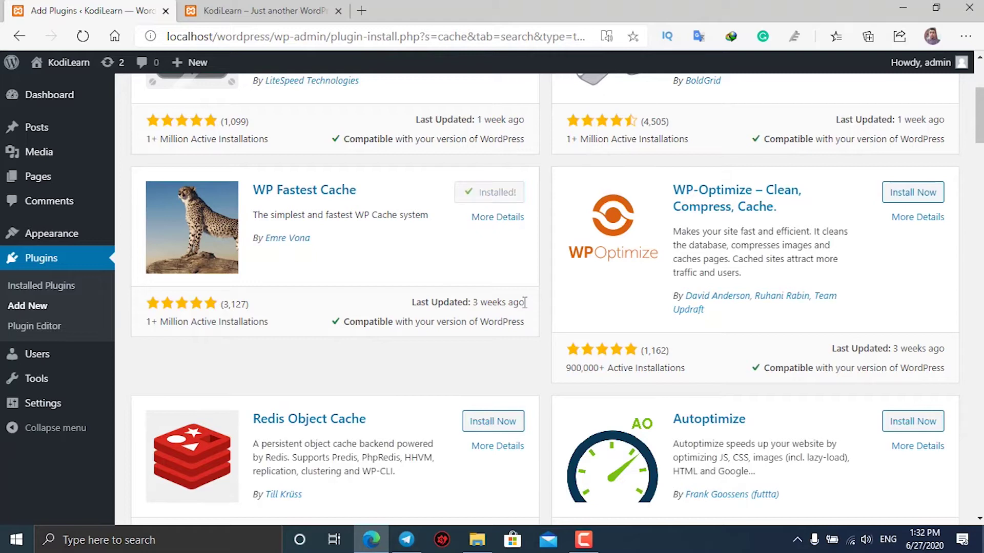
Activate the installed WP Fastest Cache plugin.
{"action": "scroll", "coordinate": [512, 282], "scroll_direction": "up", "scroll_amount": 1}
{"action": "left_click", "coordinate": [500, 265]}
{"action": "scroll", "coordinate": [351, 268], "scroll_direction": "up", "scroll_amount": 2}
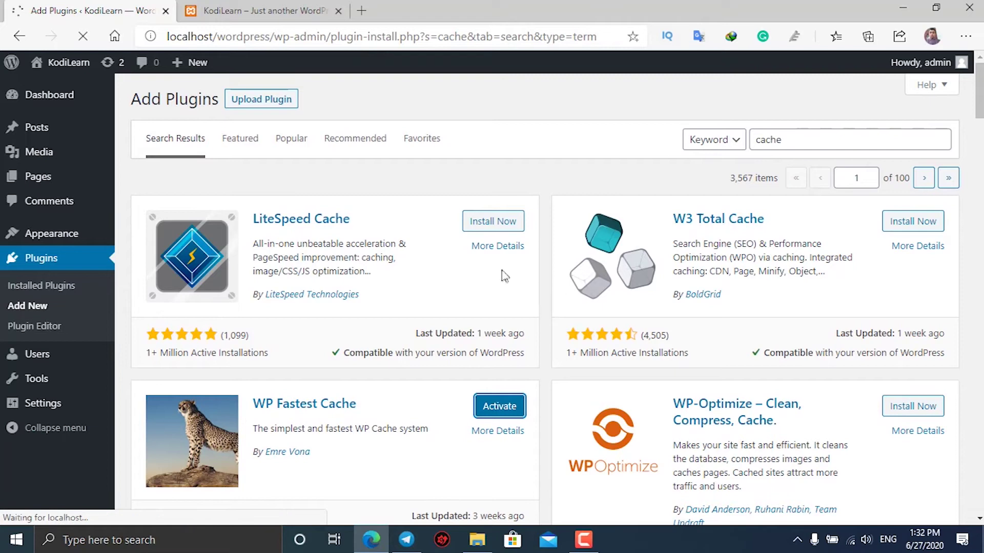
{"action": "scroll", "coordinate": [55, 345], "scroll_direction": "down", "scroll_amount": 1}
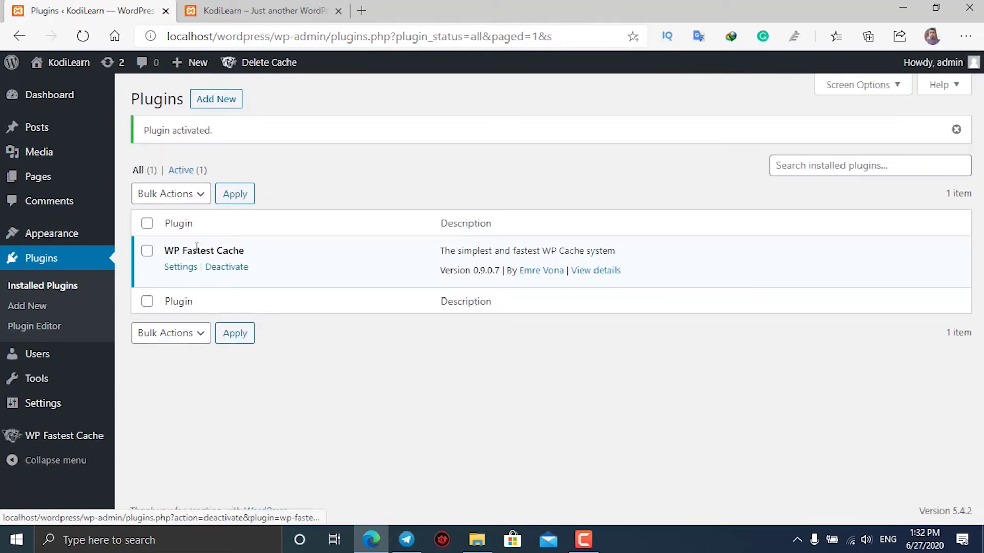
Open the WP Fastest Cache options page and look through its full list of settings.
{"action": "left_click", "coordinate": [40, 438]}
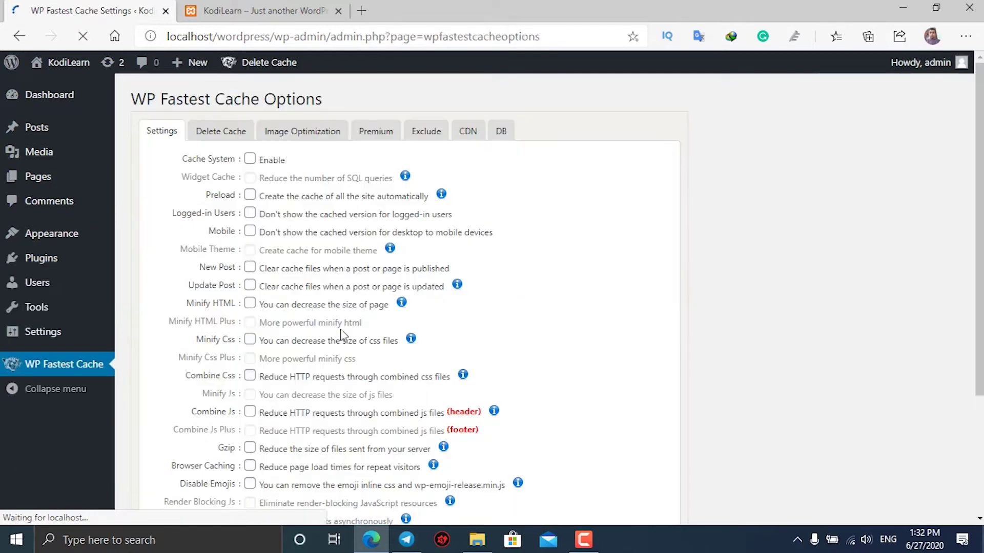
{"action": "scroll", "coordinate": [330, 353], "scroll_direction": "down", "scroll_amount": 5}
{"action": "scroll", "coordinate": [569, 302], "scroll_direction": "up", "scroll_amount": 4}
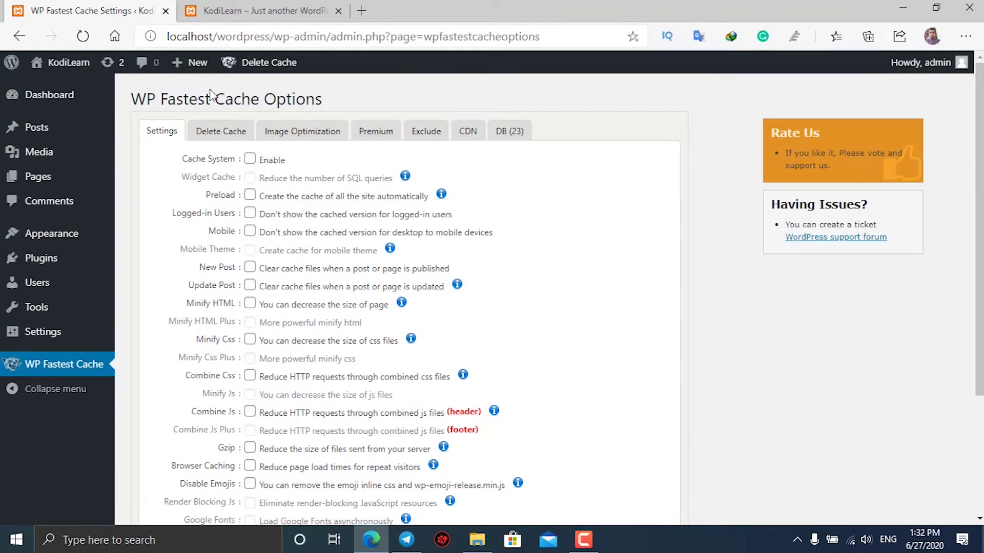
{"action": "scroll", "coordinate": [528, 296], "scroll_direction": "down", "scroll_amount": 3}
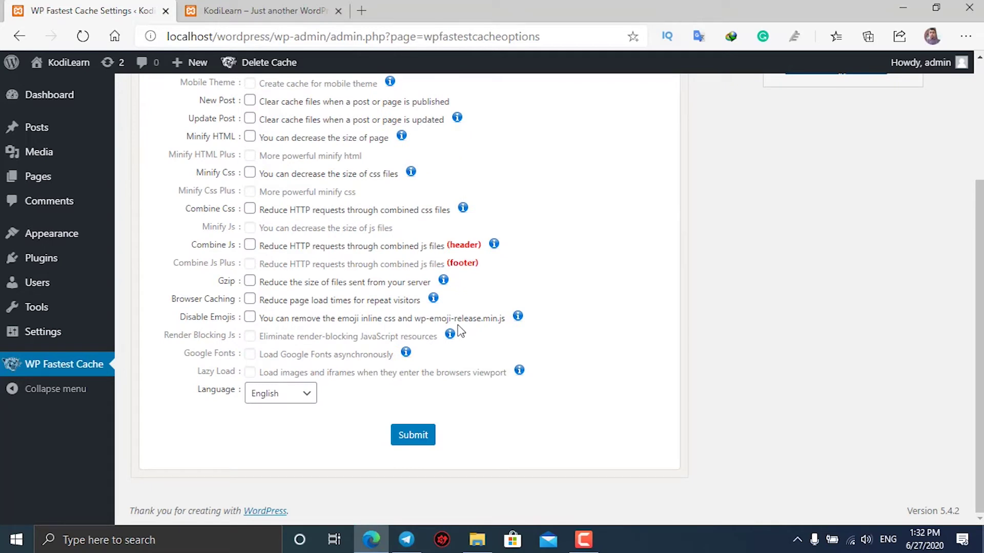
{"action": "scroll", "coordinate": [460, 332], "scroll_direction": "up", "scroll_amount": 3}
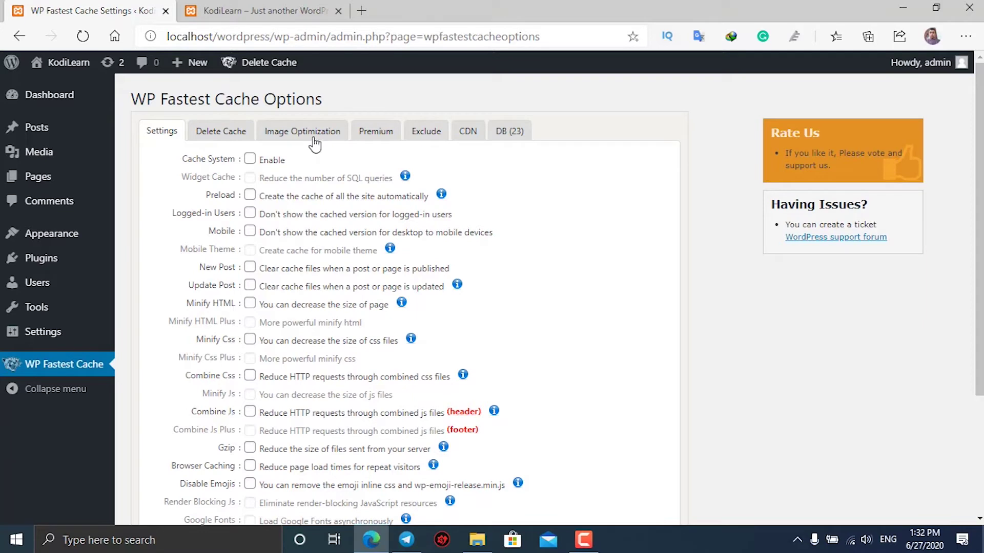
Clear all of the site's cache with WP Fastest Cache.
{"action": "mouse_move", "coordinate": [273, 63]}
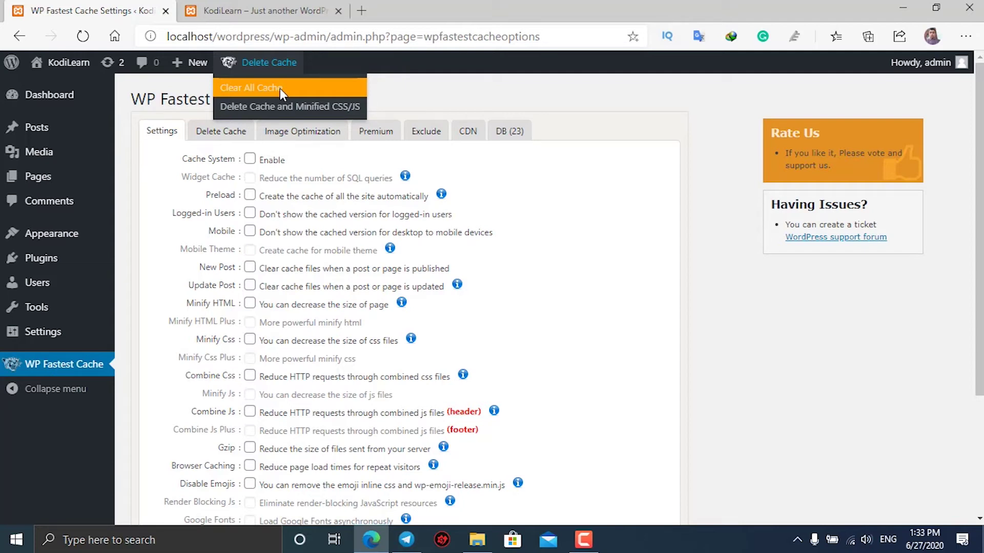
{"action": "left_click", "coordinate": [280, 88]}
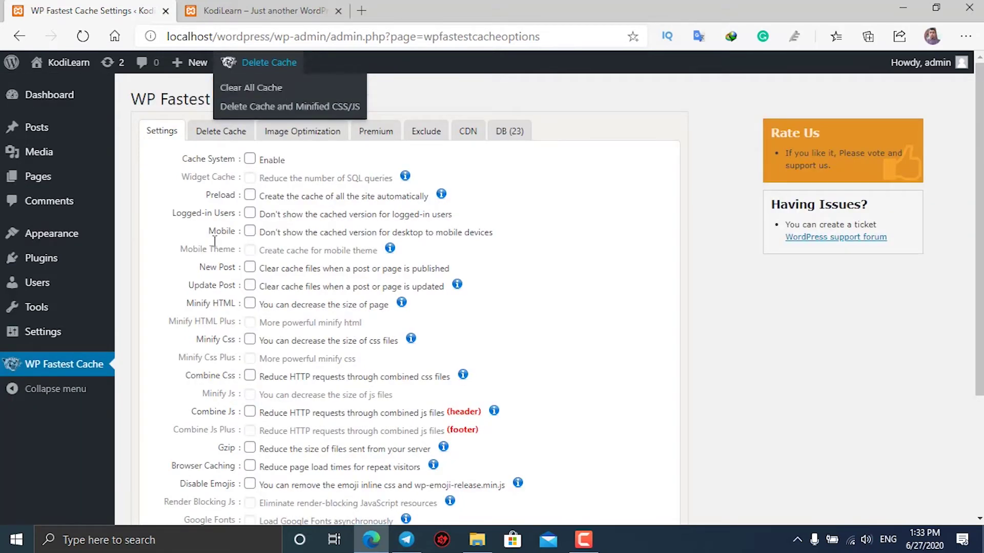
Reload the public front page of the site and look it over from the header to the footer.
{"action": "left_click", "coordinate": [219, 4]}
{"action": "left_click", "coordinate": [82, 36]}
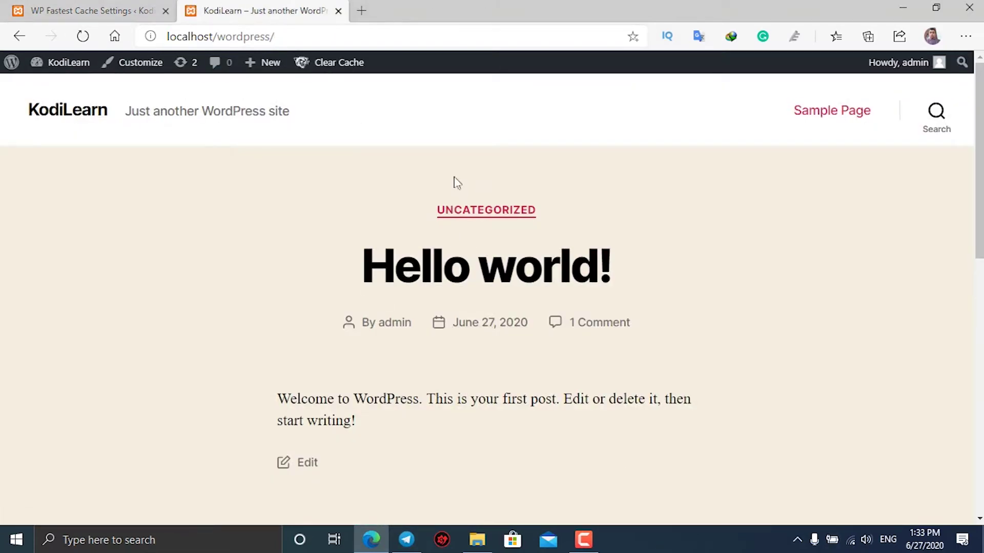
{"action": "scroll", "coordinate": [734, 246], "scroll_direction": "down", "scroll_amount": 10}
{"action": "scroll", "coordinate": [457, 287], "scroll_direction": "down", "scroll_amount": 3}
{"action": "scroll", "coordinate": [490, 256], "scroll_direction": "up", "scroll_amount": 15}
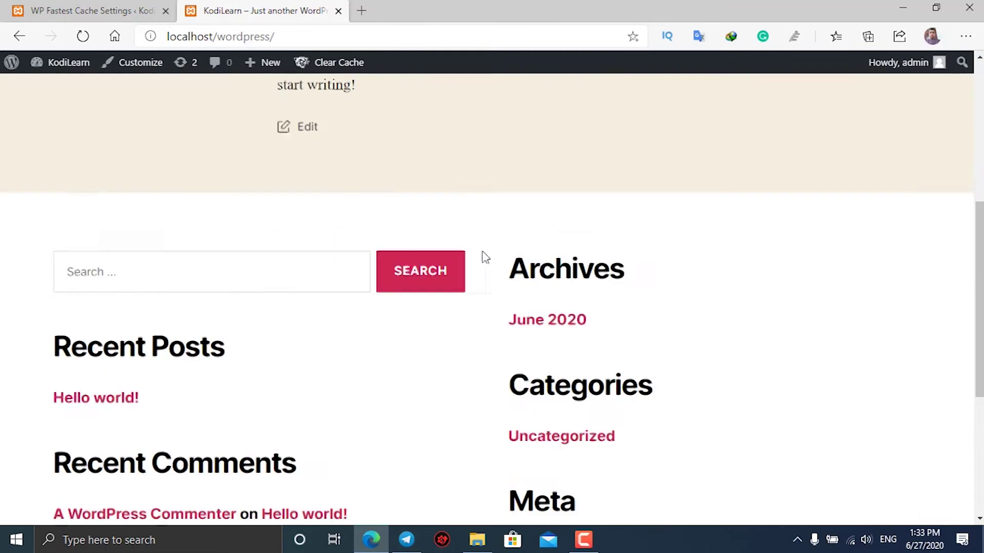
{"action": "left_click_drag", "start_coordinate": [272, 175], "coordinate": [790, 384]}
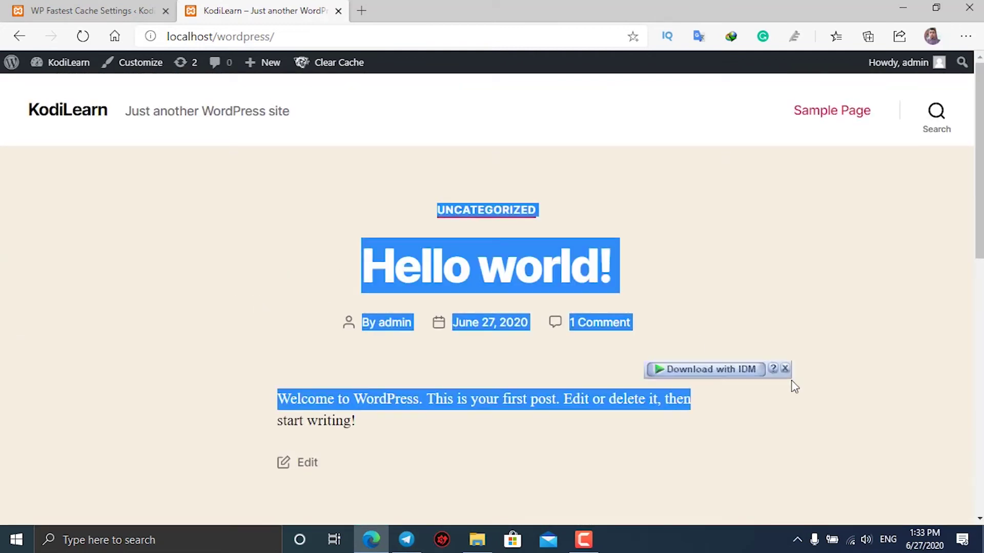
Return to the WP Fastest Cache options and enable the Cache System setting.
{"action": "left_click", "coordinate": [87, 10]}
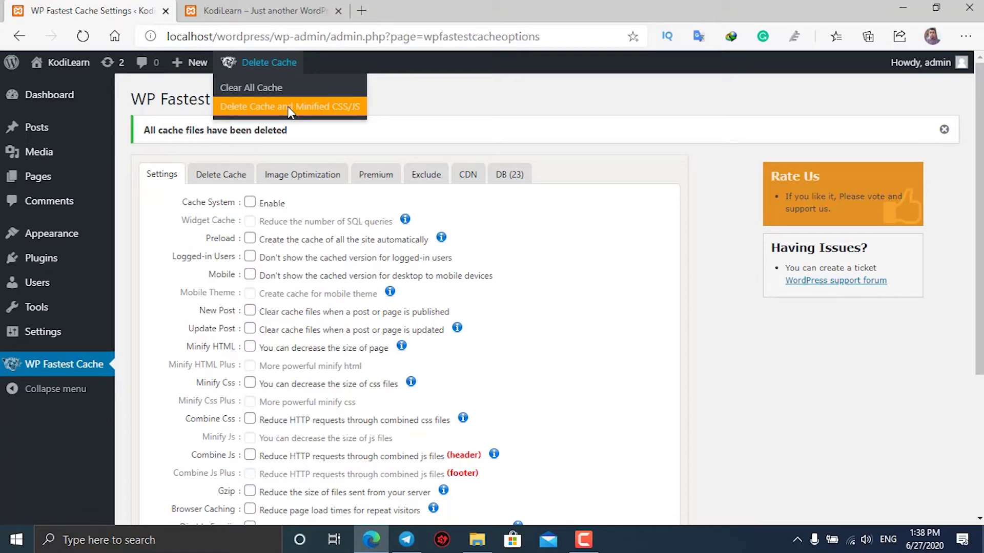
{"action": "left_click", "coordinate": [221, 173]}
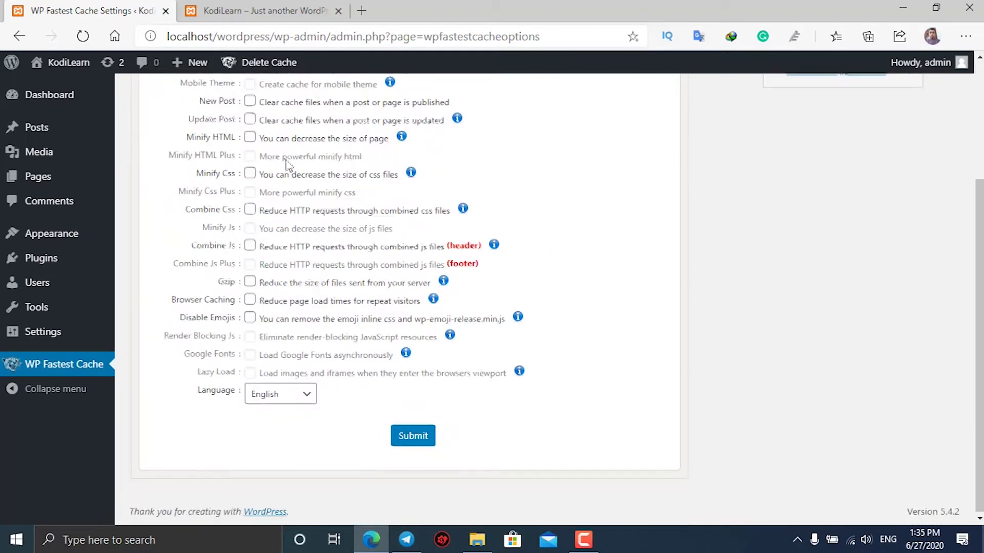
{"action": "scroll", "coordinate": [247, 180], "scroll_direction": "up", "scroll_amount": 3}
{"action": "left_click_drag", "start_coordinate": [132, 99], "coordinate": [323, 100]}
{"action": "left_click", "coordinate": [120, 154]}
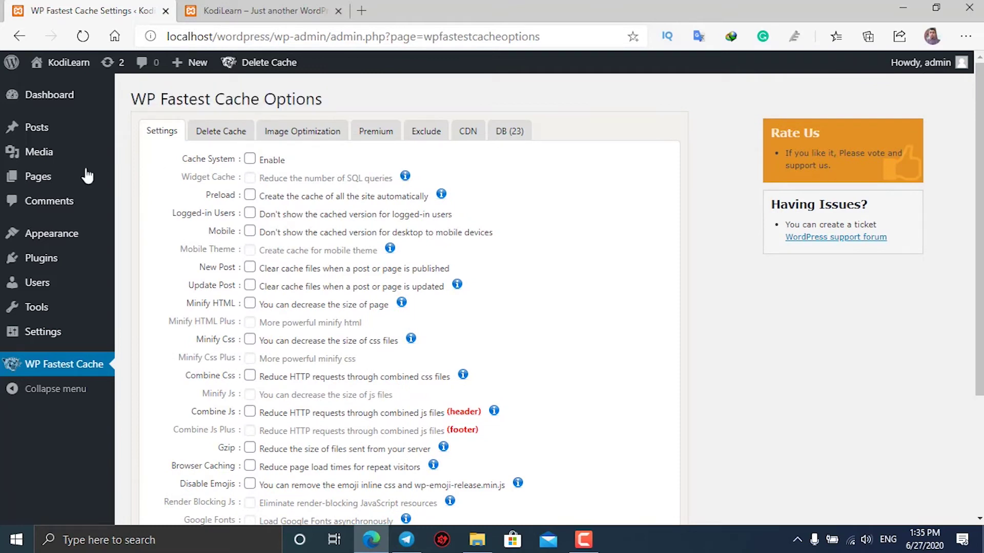
{"action": "left_click", "coordinate": [263, 160]}
Turn on Preload to inspect its content and rate options, and close them without applying any.
{"action": "scroll", "coordinate": [366, 247], "scroll_direction": "down", "scroll_amount": 1}
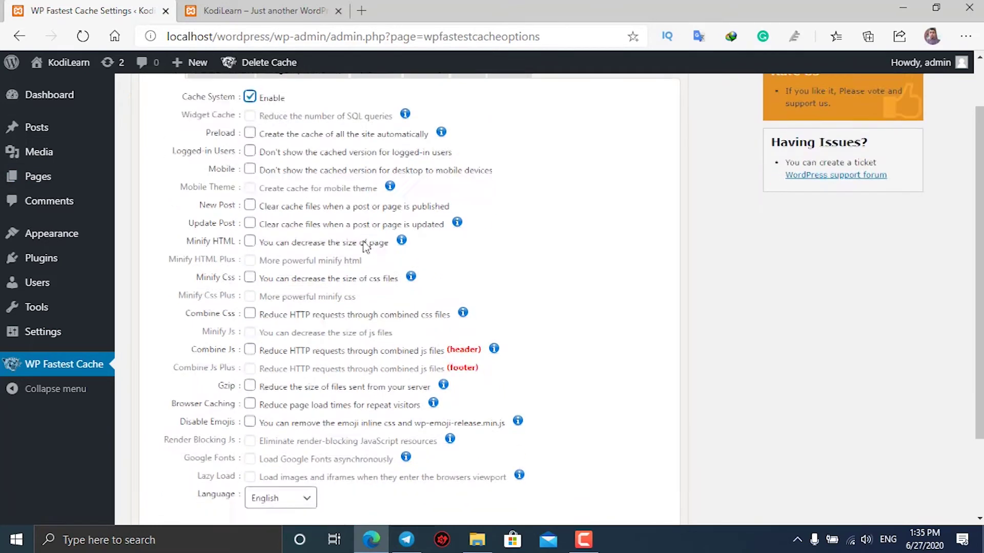
{"action": "left_click", "coordinate": [250, 123]}
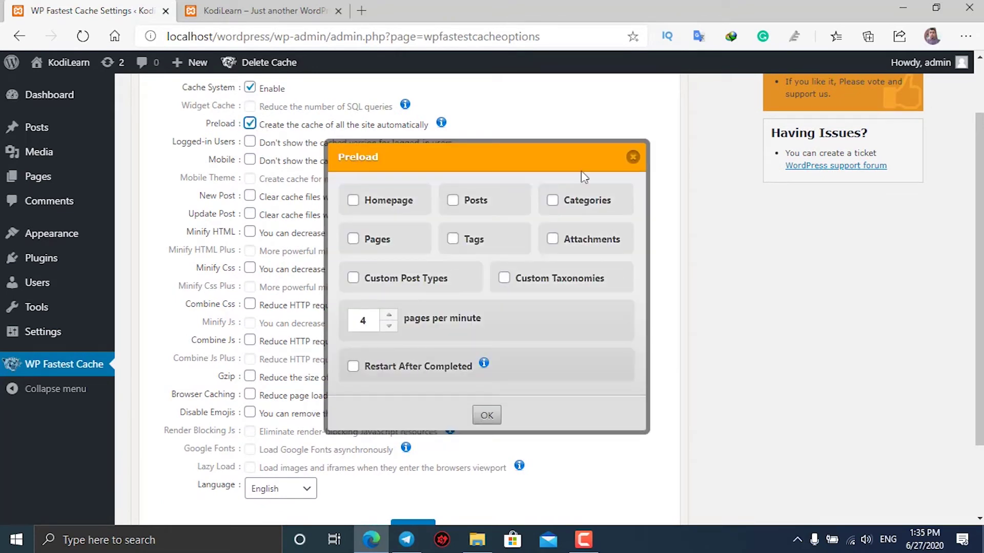
{"action": "left_click", "coordinate": [634, 159]}
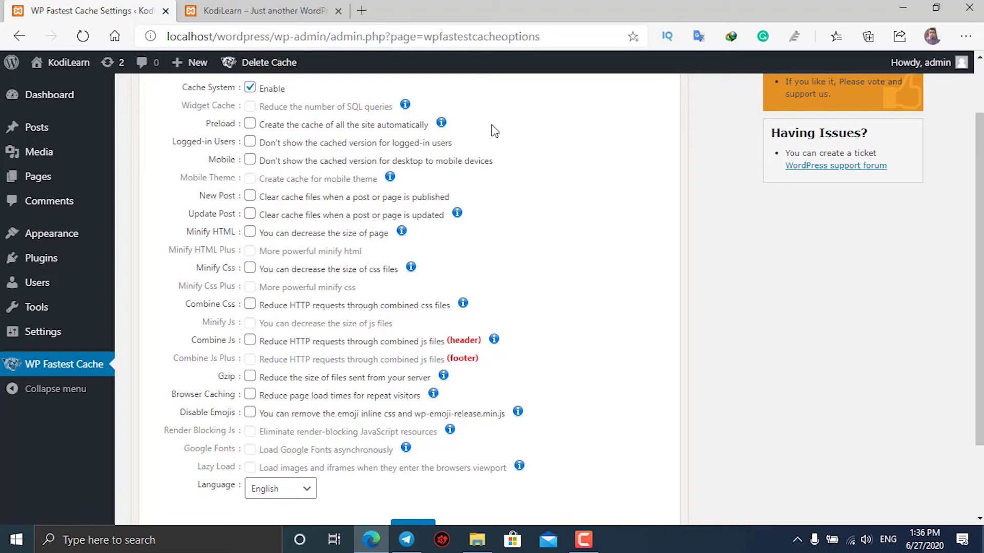
Try switching the Logged-in Users option, which withholds the cached version from logged-in users, on and off.
{"action": "left_click", "coordinate": [346, 149]}
{"action": "left_click", "coordinate": [277, 149]}
{"action": "left_click", "coordinate": [303, 150]}
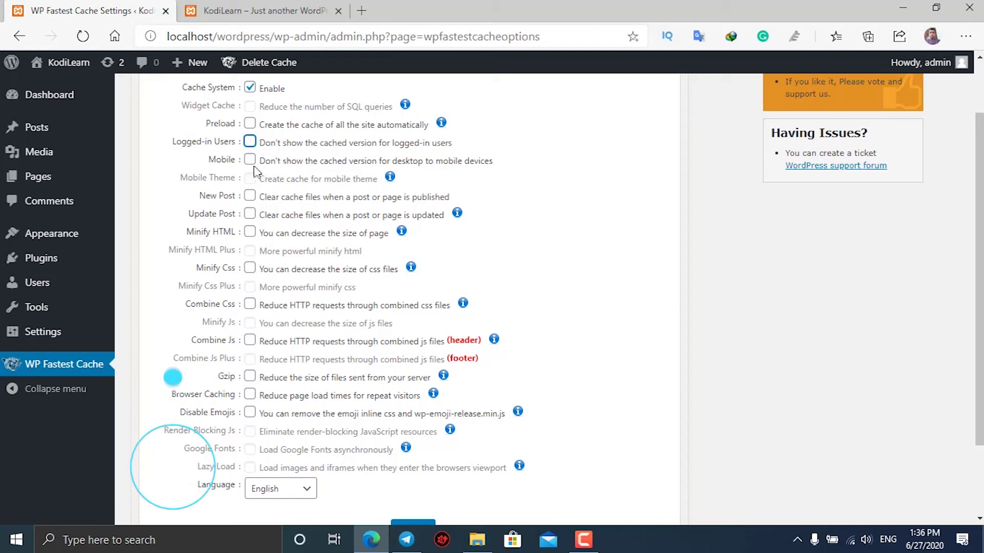
Open the information page about the premium Mobile Theme option and close it again.
{"action": "left_click", "coordinate": [223, 177]}
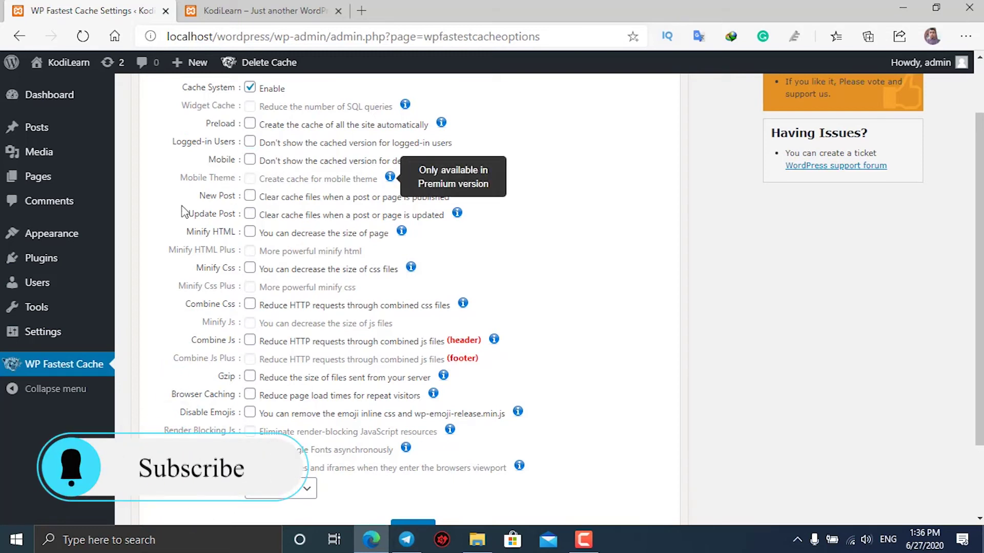
{"action": "left_click", "coordinate": [390, 177]}
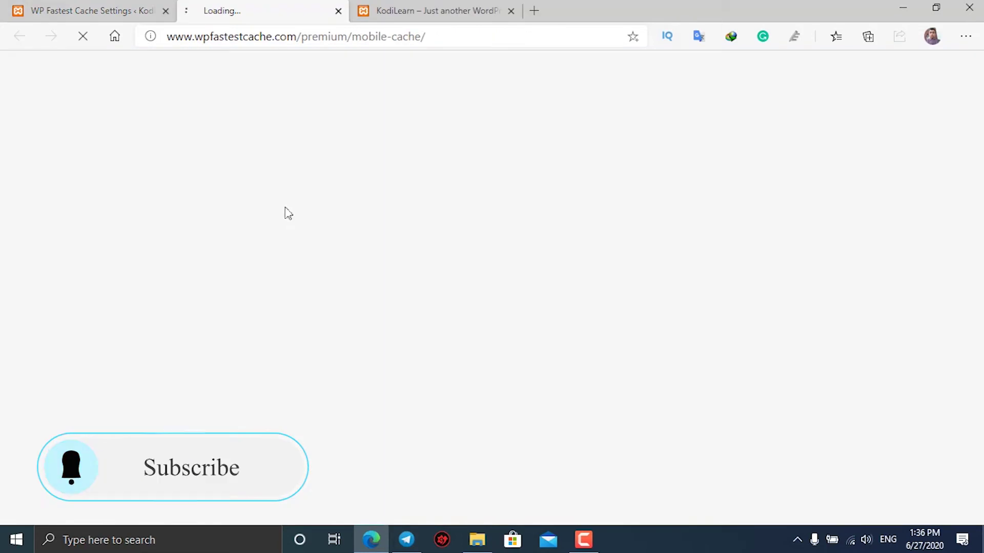
{"action": "key", "text": "ctrl+w"}
Read the descriptions of the New Post and Update Post options for clearing cache files.
{"action": "left_click_drag", "start_coordinate": [200, 195], "coordinate": [409, 198]}
{"action": "left_click", "coordinate": [515, 199]}
{"action": "left_click", "coordinate": [471, 219]}
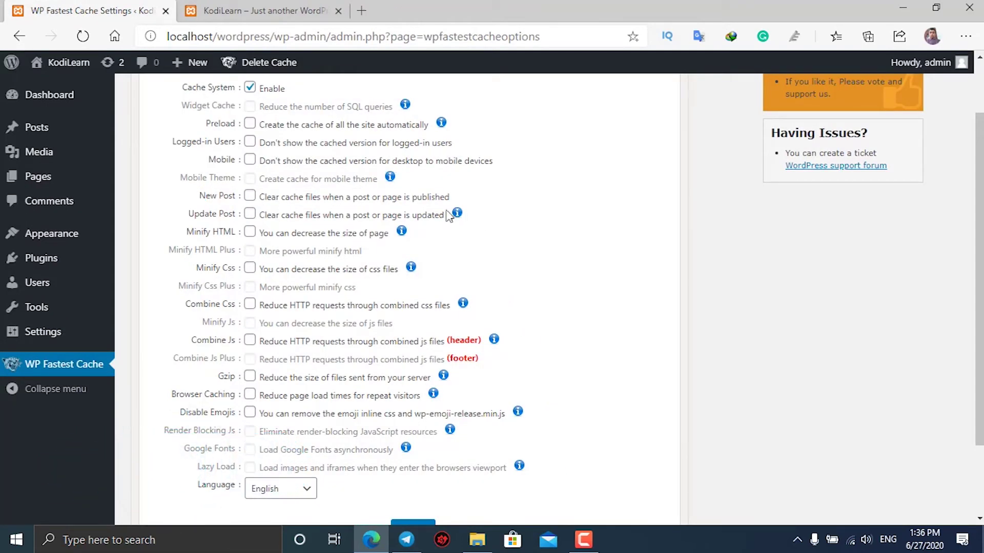
Review the remaining cache options, from New Post and the minify and combine settings down to Lazy Load and Language.
{"action": "left_click_drag", "start_coordinate": [216, 197], "coordinate": [208, 467]}
{"action": "left_click", "coordinate": [210, 432]}
{"action": "scroll", "coordinate": [210, 431], "scroll_direction": "down", "scroll_amount": 2}
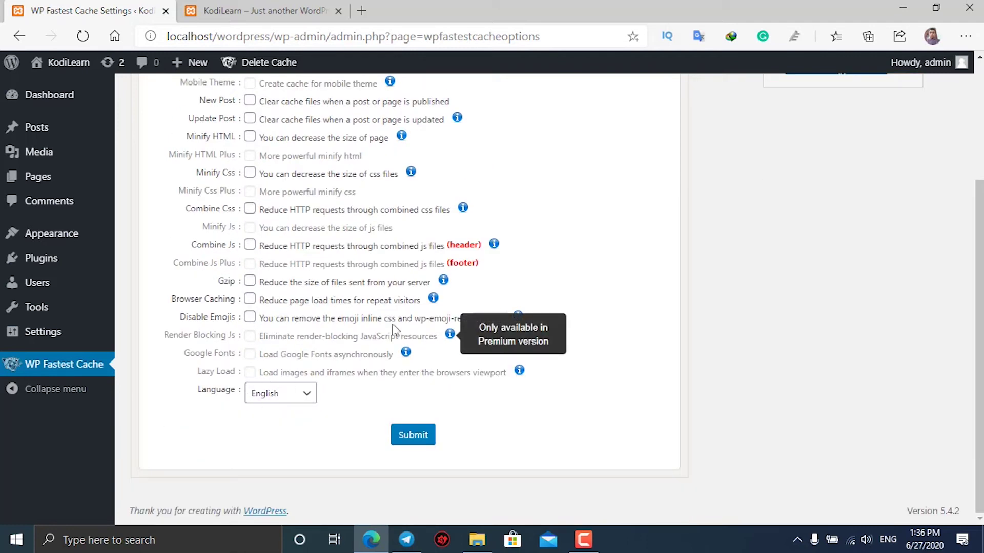
{"action": "scroll", "coordinate": [210, 432], "scroll_direction": "up", "scroll_amount": 3}
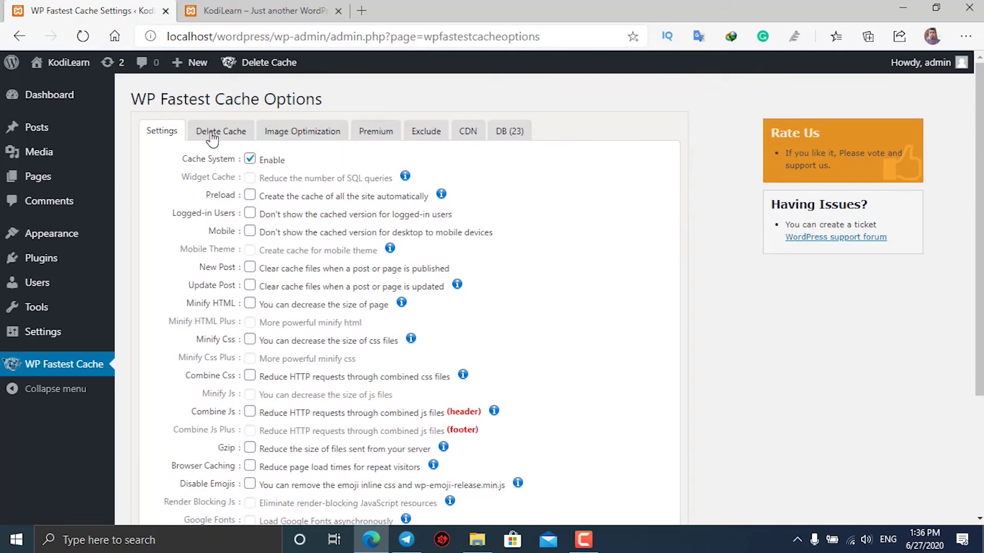
{"action": "scroll", "coordinate": [241, 195], "scroll_direction": "down", "scroll_amount": 3}
{"action": "scroll", "coordinate": [246, 184], "scroll_direction": "up", "scroll_amount": 3}
Read the Clear All Cache description with its target folder, and clear all cache files.
{"action": "left_click", "coordinate": [198, 135]}
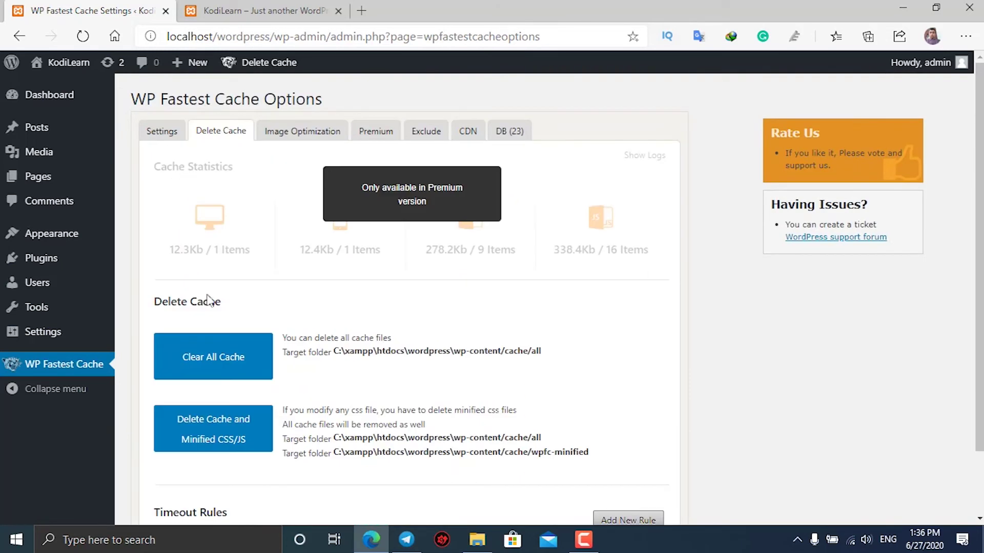
{"action": "scroll", "coordinate": [233, 145], "scroll_direction": "down", "scroll_amount": 2}
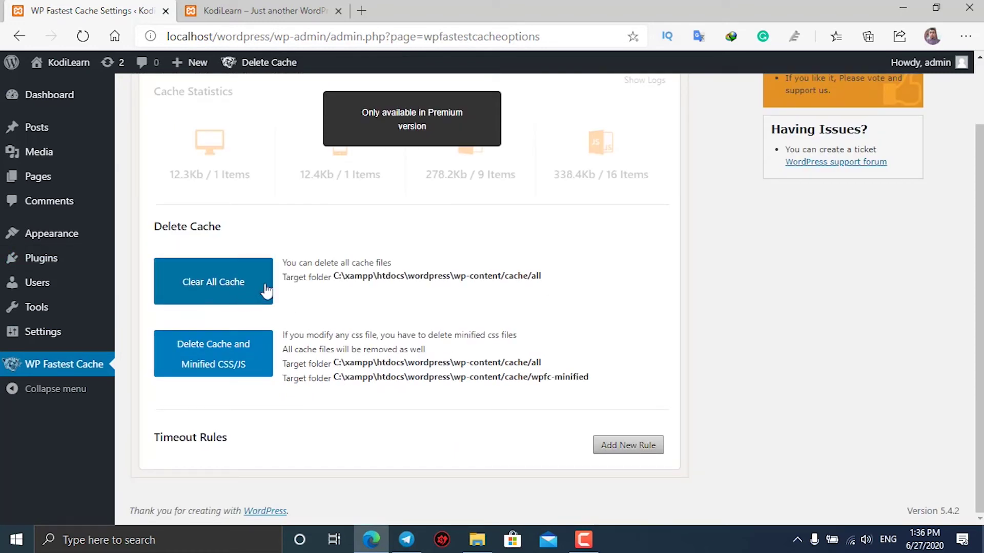
{"action": "left_click_drag", "start_coordinate": [298, 263], "coordinate": [411, 270]}
{"action": "left_click", "coordinate": [377, 297]}
{"action": "left_click_drag", "start_coordinate": [334, 277], "coordinate": [314, 257]}
{"action": "left_click", "coordinate": [567, 278]}
{"action": "left_click", "coordinate": [313, 257]}
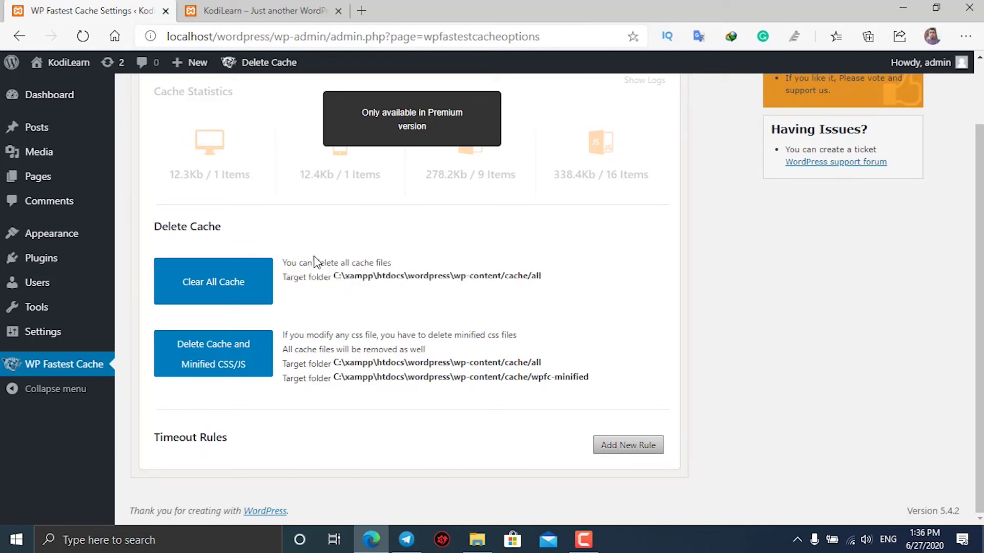
{"action": "left_click", "coordinate": [250, 296]}
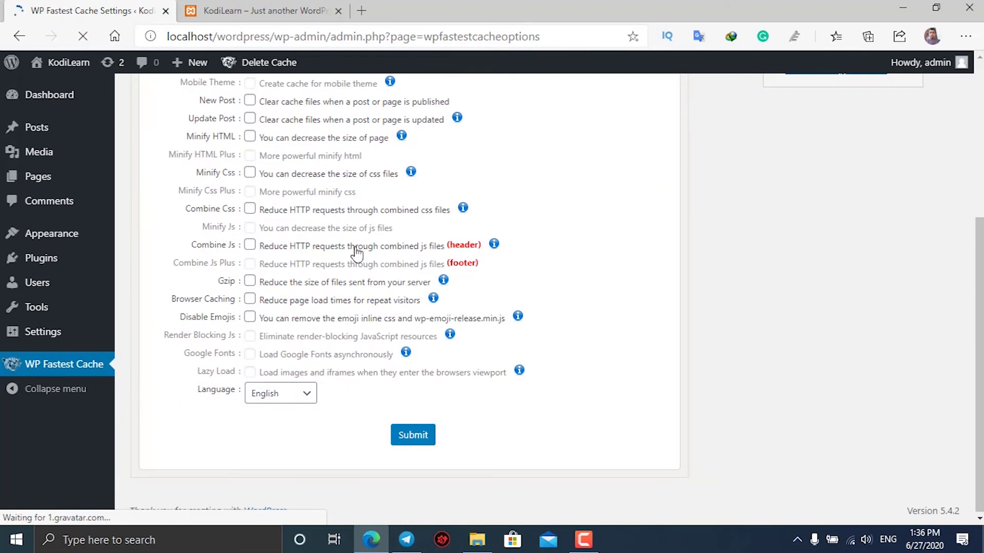
Return to the Delete Cache options, read the note on minified files, and delete the cache together with the minified CSS/JS.
{"action": "left_click", "coordinate": [220, 214]}
{"action": "scroll", "coordinate": [383, 296], "scroll_direction": "down", "scroll_amount": 1}
{"action": "scroll", "coordinate": [383, 295], "scroll_direction": "down", "scroll_amount": 2}
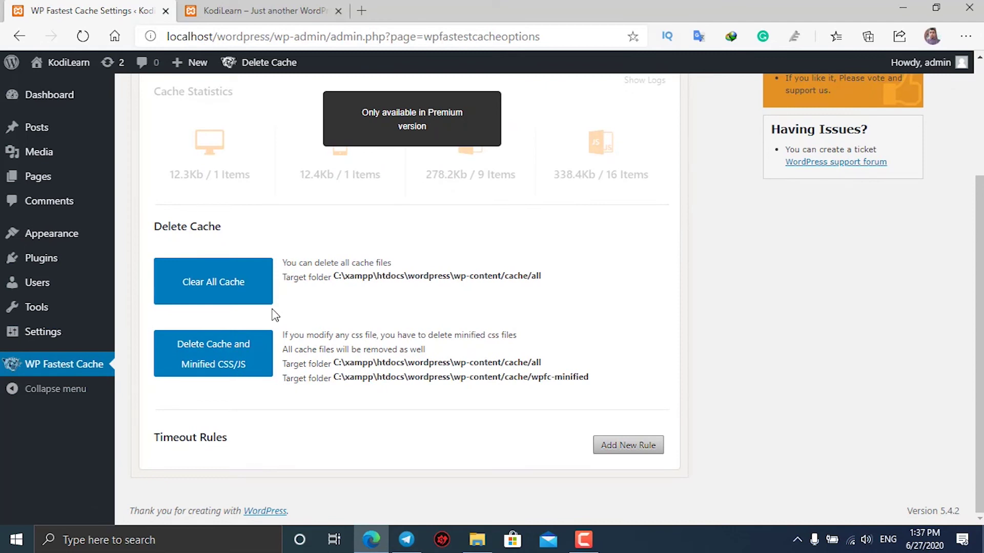
{"action": "left_click", "coordinate": [202, 296]}
{"action": "left_click_drag", "start_coordinate": [283, 336], "coordinate": [596, 380]}
{"action": "left_click", "coordinate": [606, 382]}
{"action": "left_click_drag", "start_coordinate": [339, 336], "coordinate": [260, 363]}
{"action": "left_click", "coordinate": [147, 352]}
{"action": "left_click", "coordinate": [241, 373]}
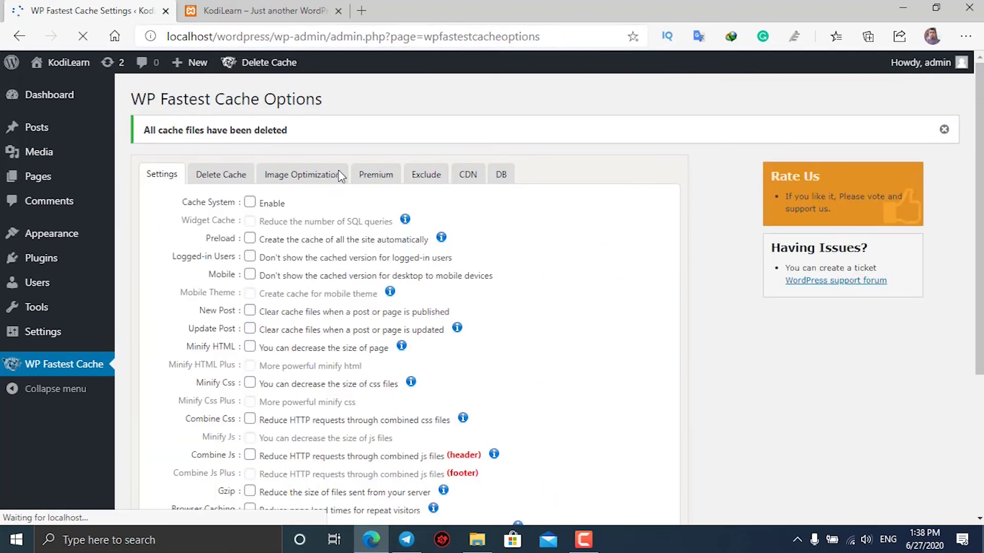
Look through the Image Optimization, Premium, Exclude, CDN and DB sections of the plugin, and return to its main settings.
{"action": "left_click", "coordinate": [302, 175]}
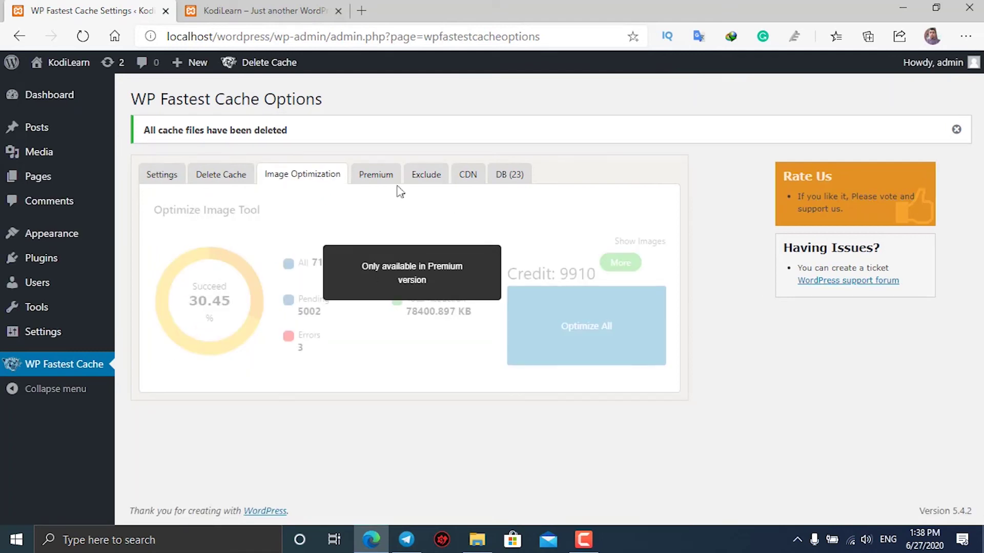
{"action": "left_click", "coordinate": [381, 177]}
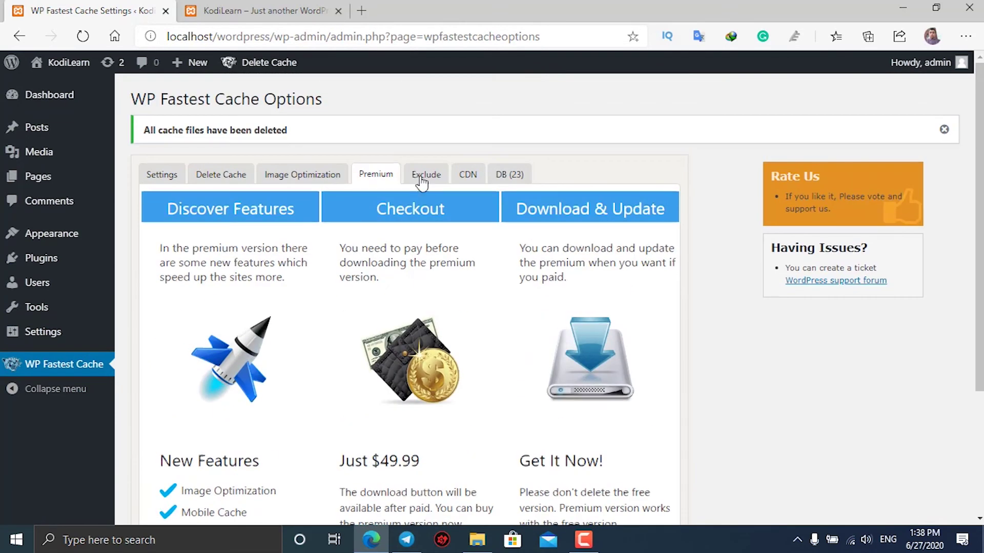
{"action": "left_click", "coordinate": [422, 178]}
{"action": "left_click", "coordinate": [466, 177]}
{"action": "left_click", "coordinate": [515, 175]}
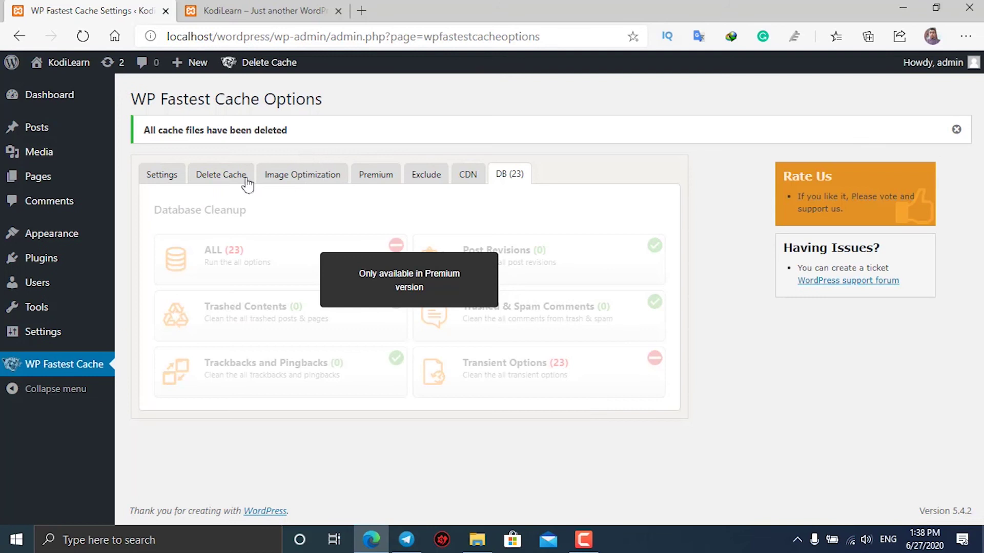
{"action": "left_click", "coordinate": [167, 182]}
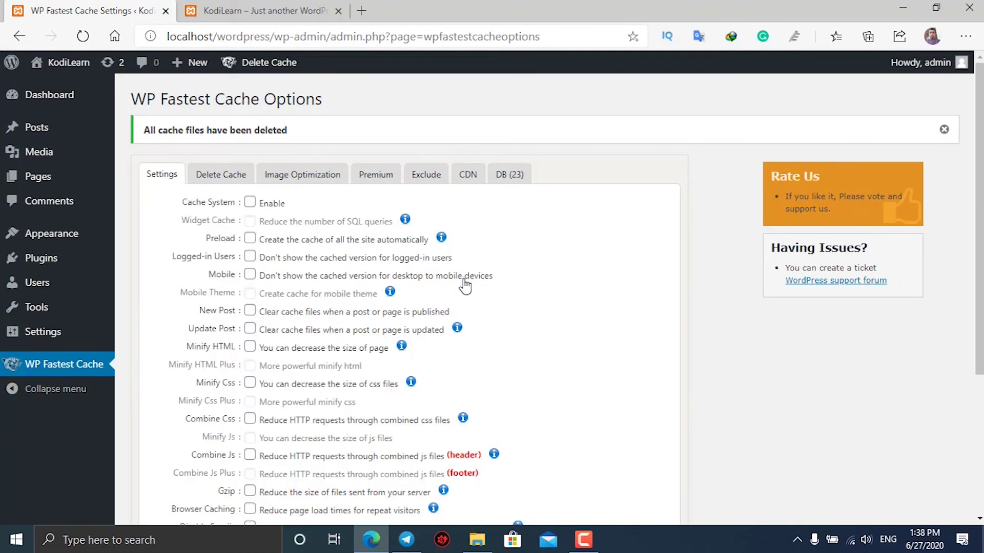